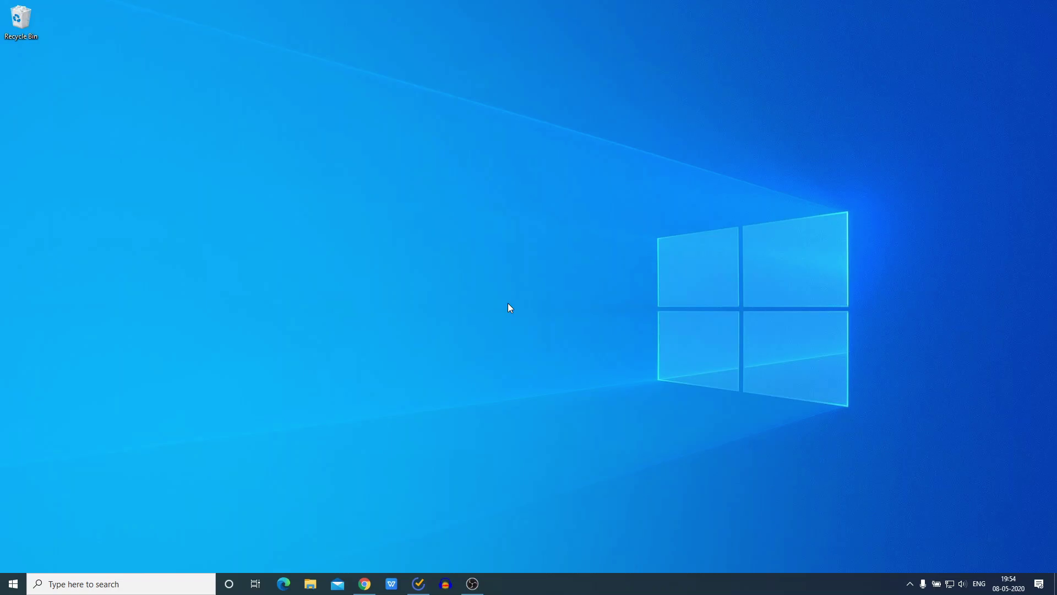
Step: Restore the Chrome window showing the Google 'free cam' search results
click(372, 584)
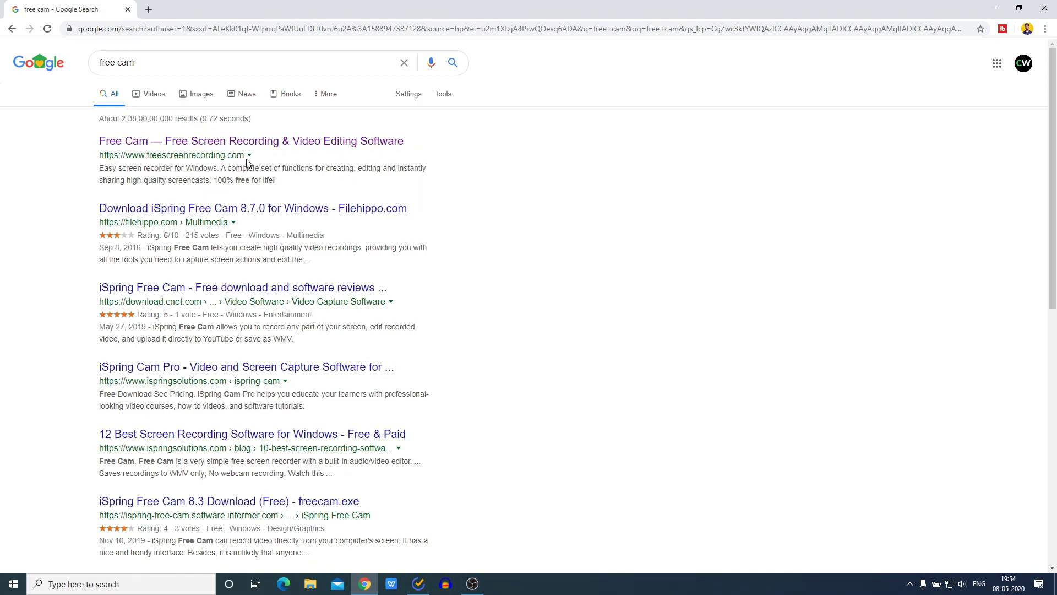
Step: Open the official Free Cam site, freescreenrecording.com, from the search results
click(282, 144)
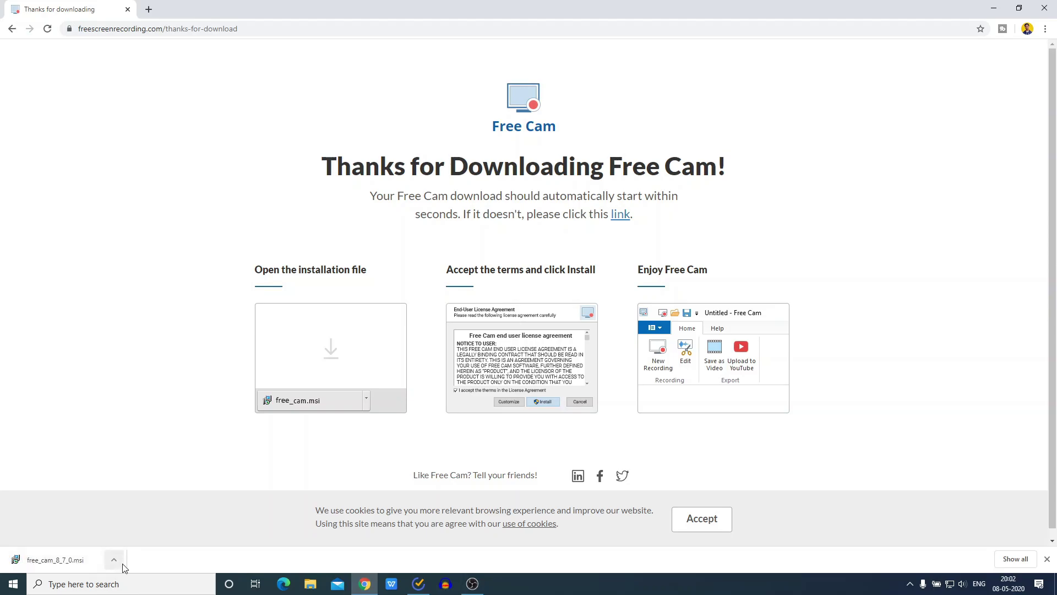
Step: Open the downloaded free_cam_8_7_0.msi installer and minimize Chrome
click(122, 564)
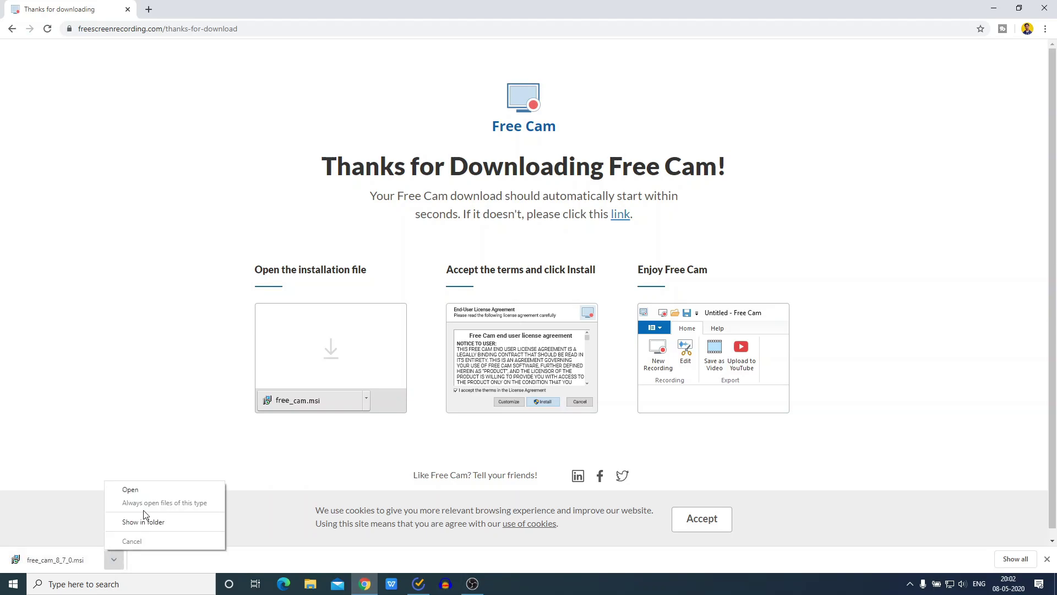
click(145, 489)
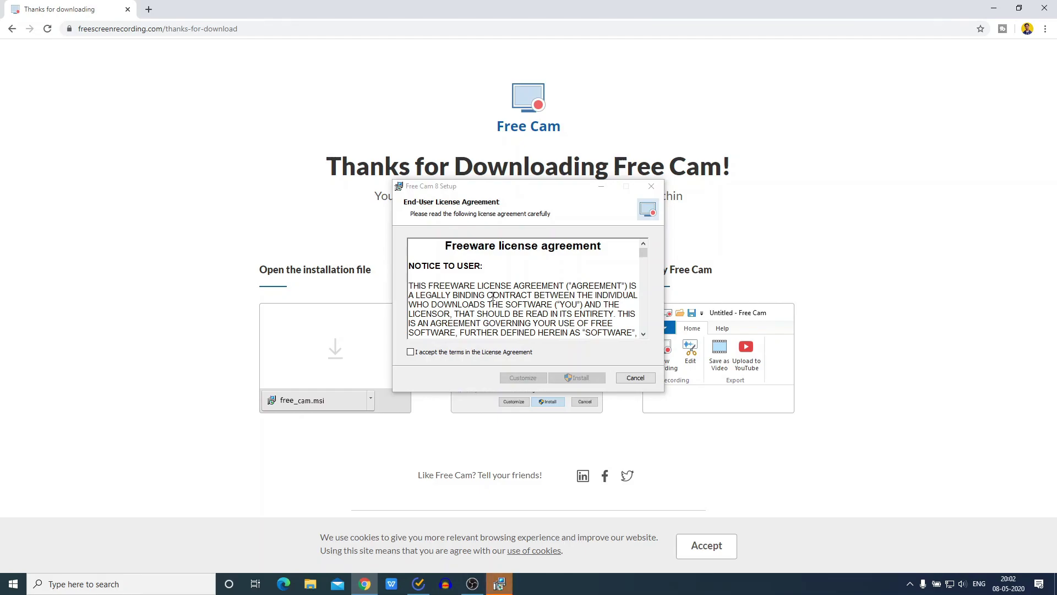
click(994, 8)
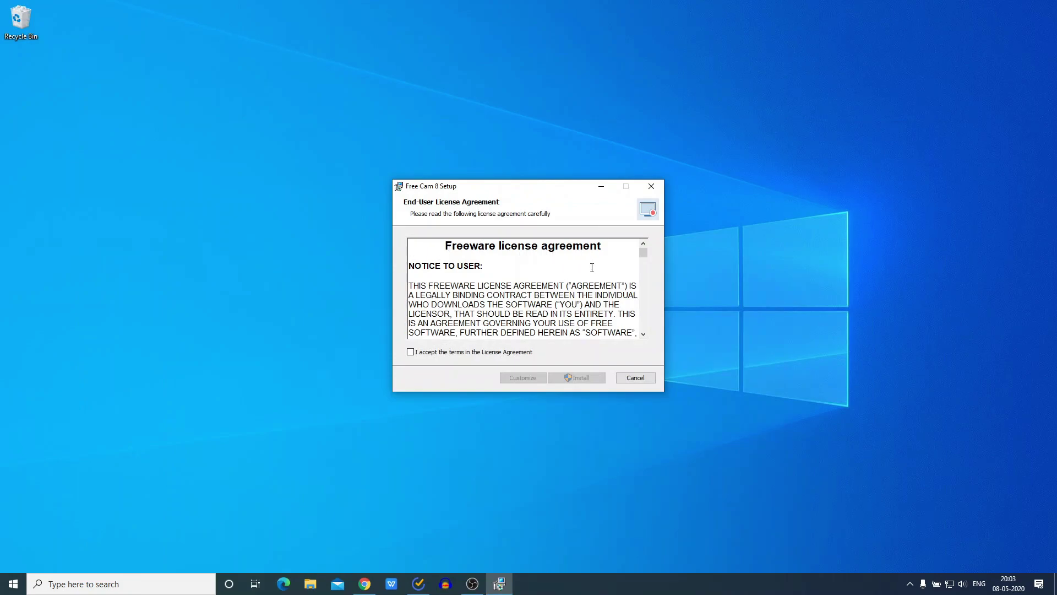
Step: Accept the license agreement terms and install Free Cam 8
scroll(594, 289, down, 3)
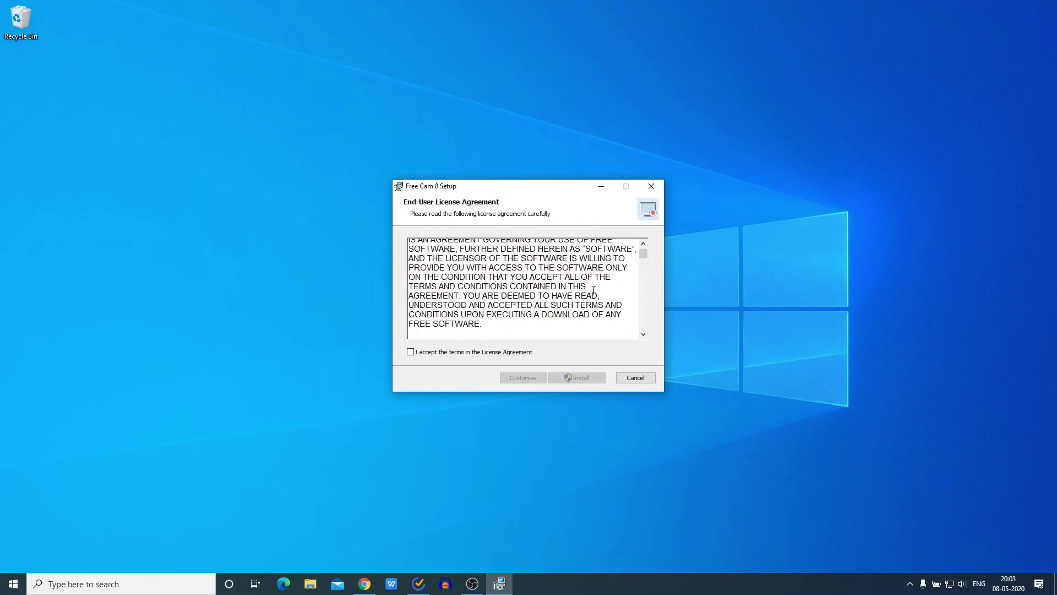
scroll(594, 289, down, 3)
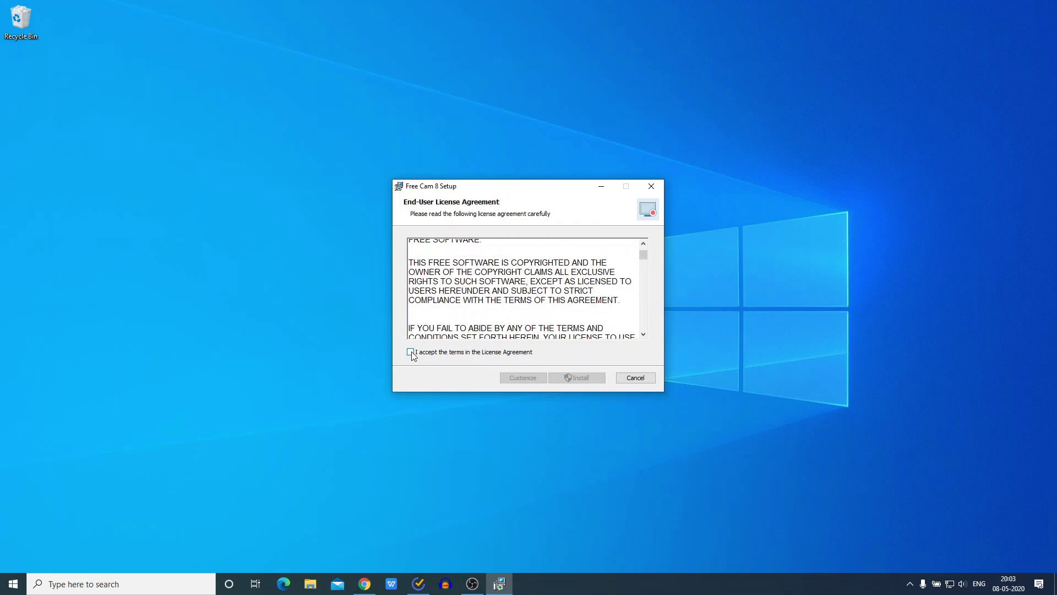
click(411, 352)
click(590, 381)
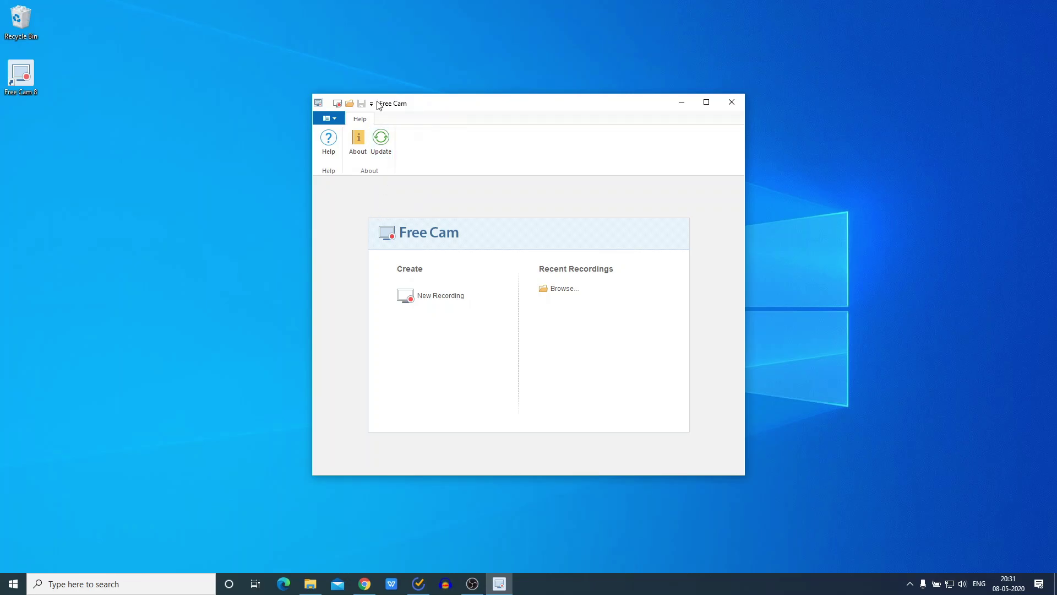
Step: Start a new recording, then move the capture frame up-left and enlarge it
click(439, 297)
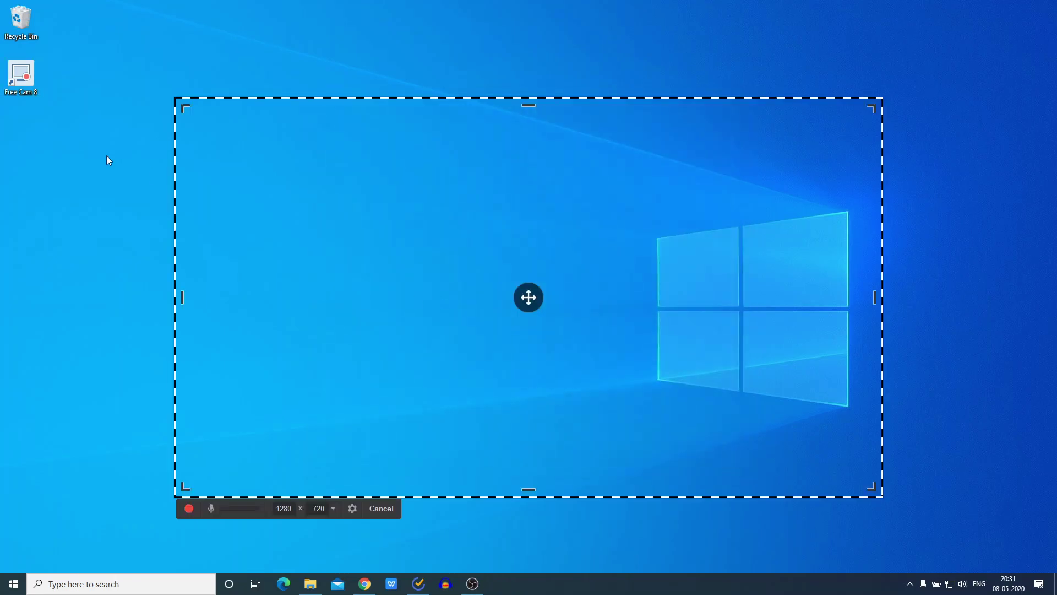
drag(528, 297, 518, 254)
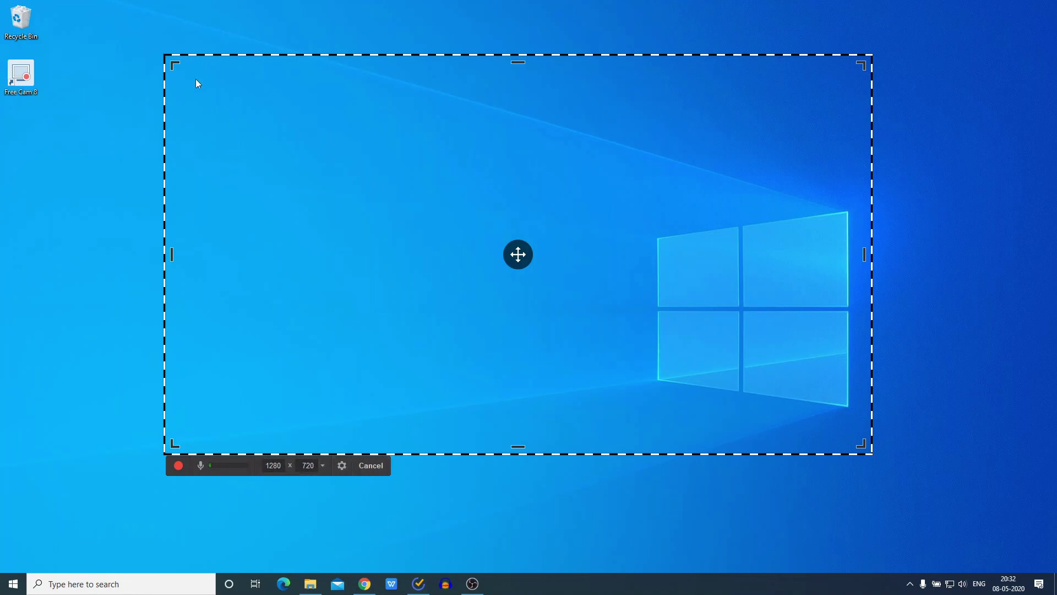
drag(870, 453, 988, 517)
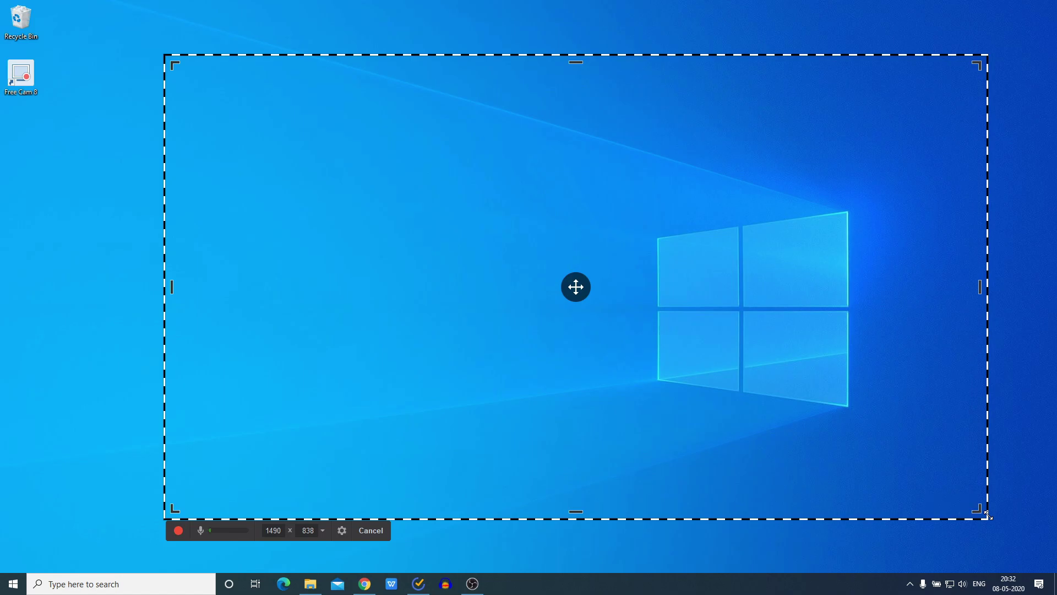
Step: Try the 4:3 720p and Fullscreen capture size presets
click(323, 530)
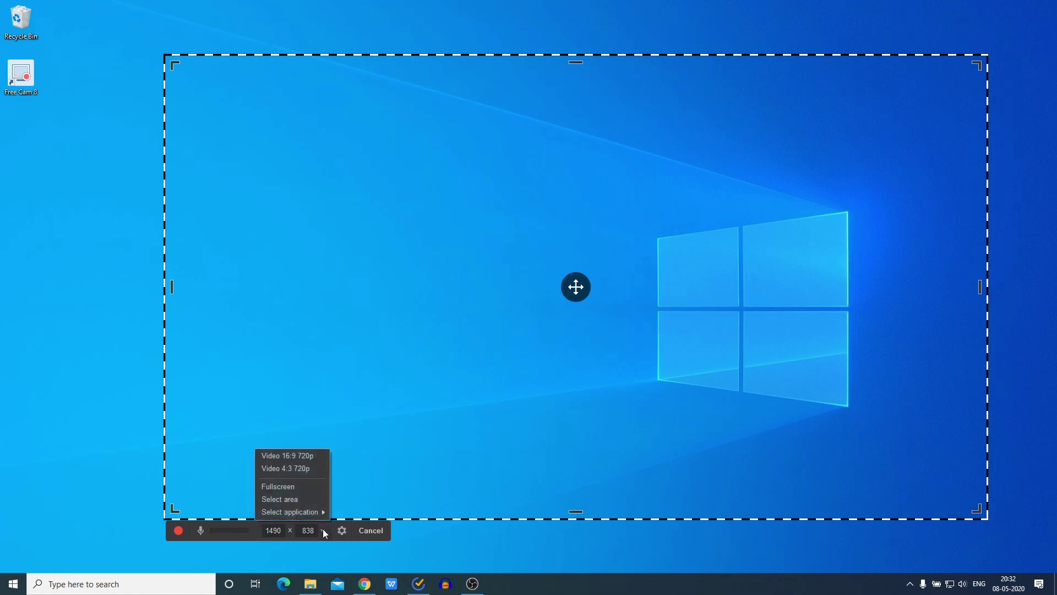
click(306, 463)
click(322, 465)
click(278, 495)
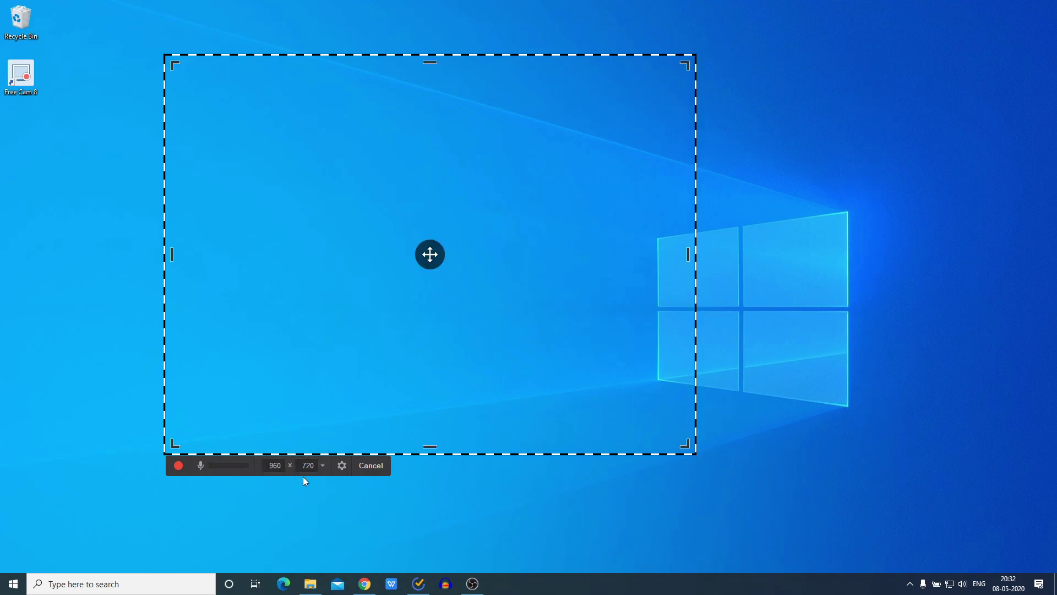
click(319, 467)
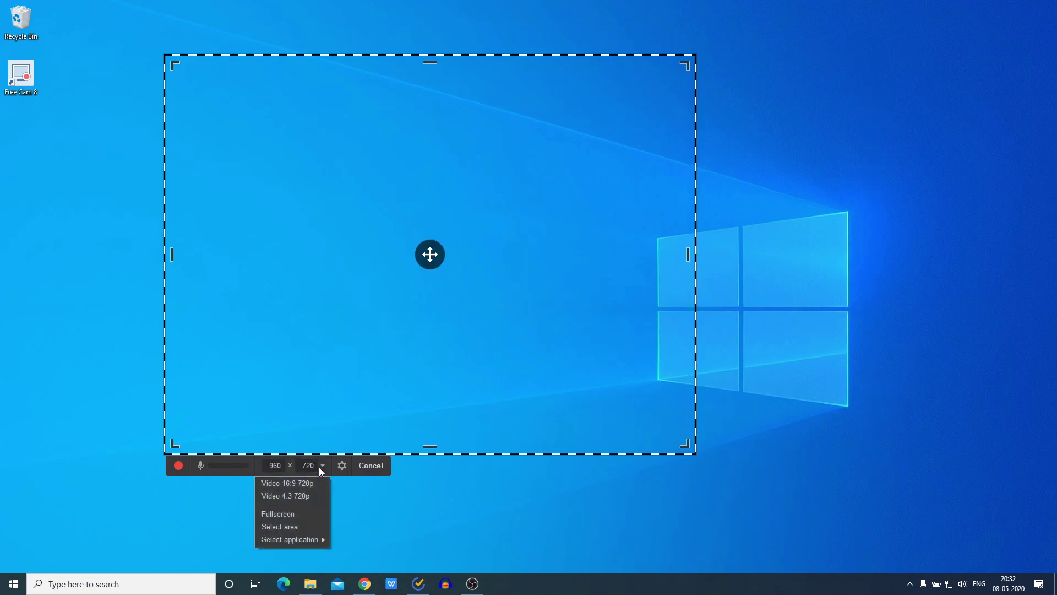
click(309, 513)
Step: Draw a custom 1204 x 602 capture area with Select area
click(163, 560)
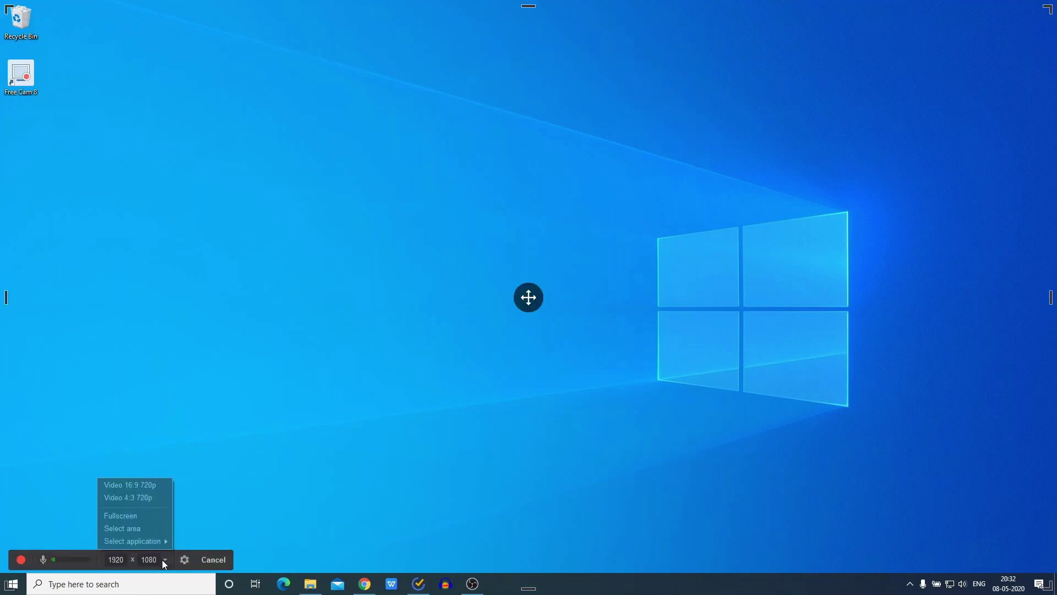
click(152, 530)
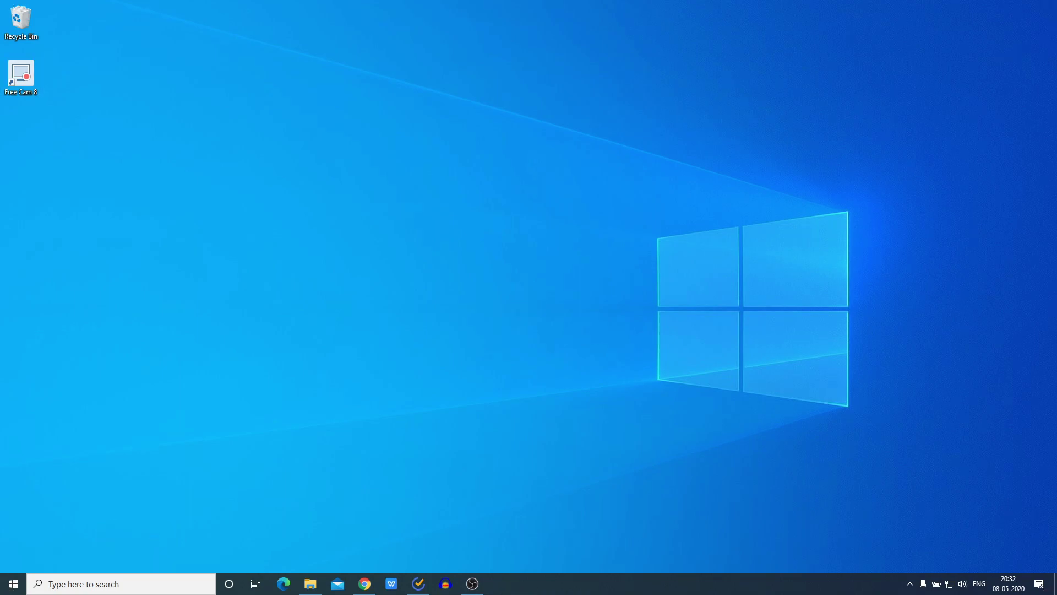
drag(192, 115, 855, 446)
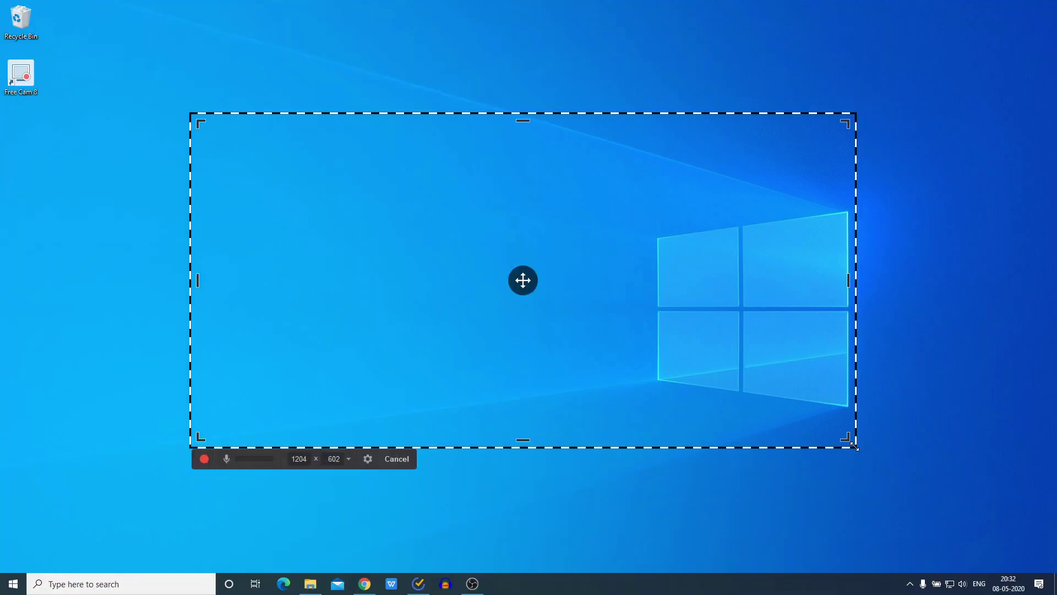
click(348, 460)
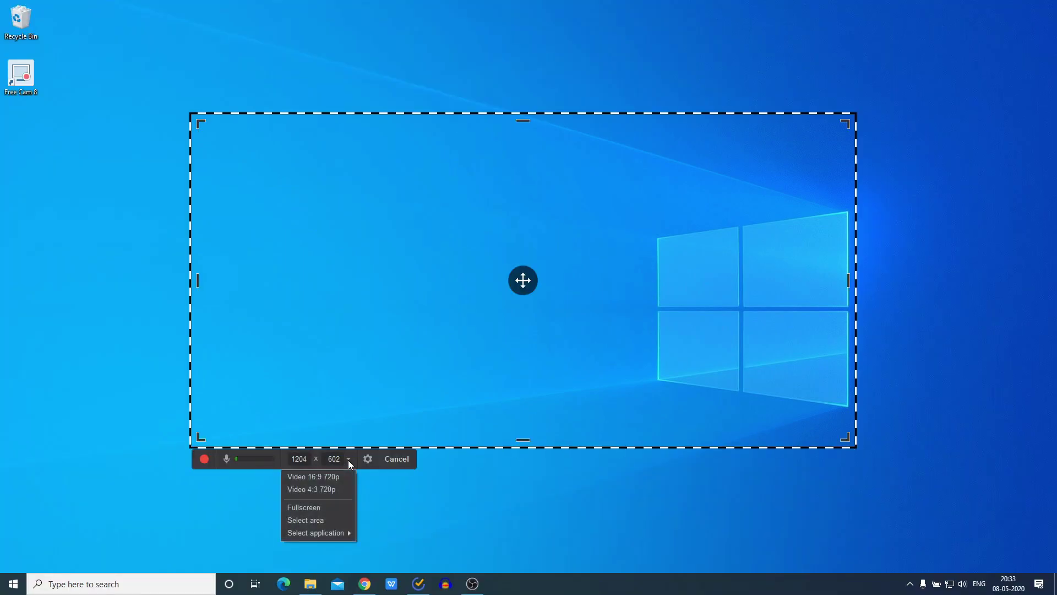
mouse_move(333, 535)
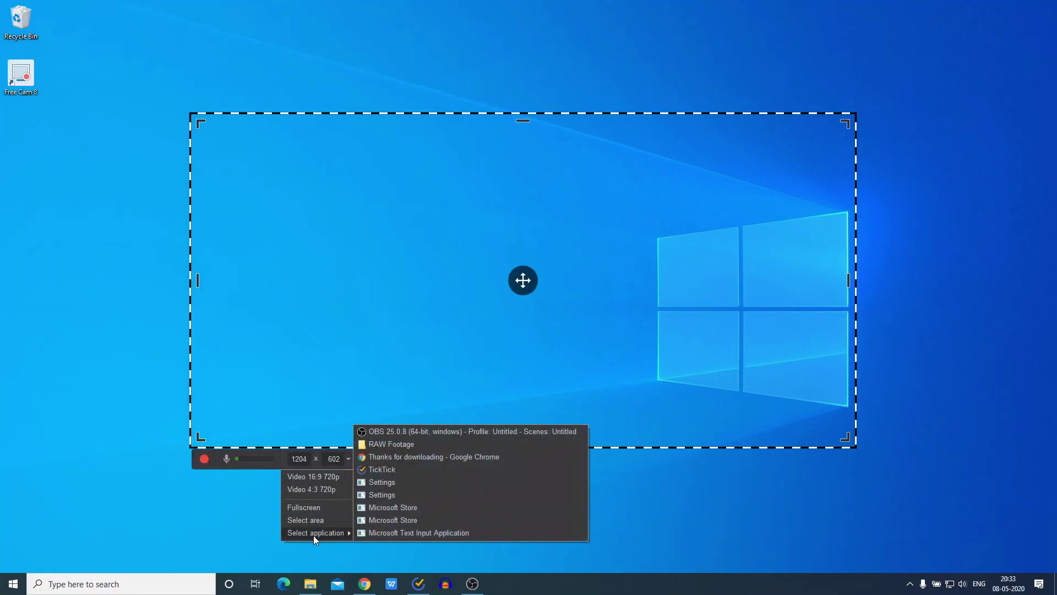
click(449, 457)
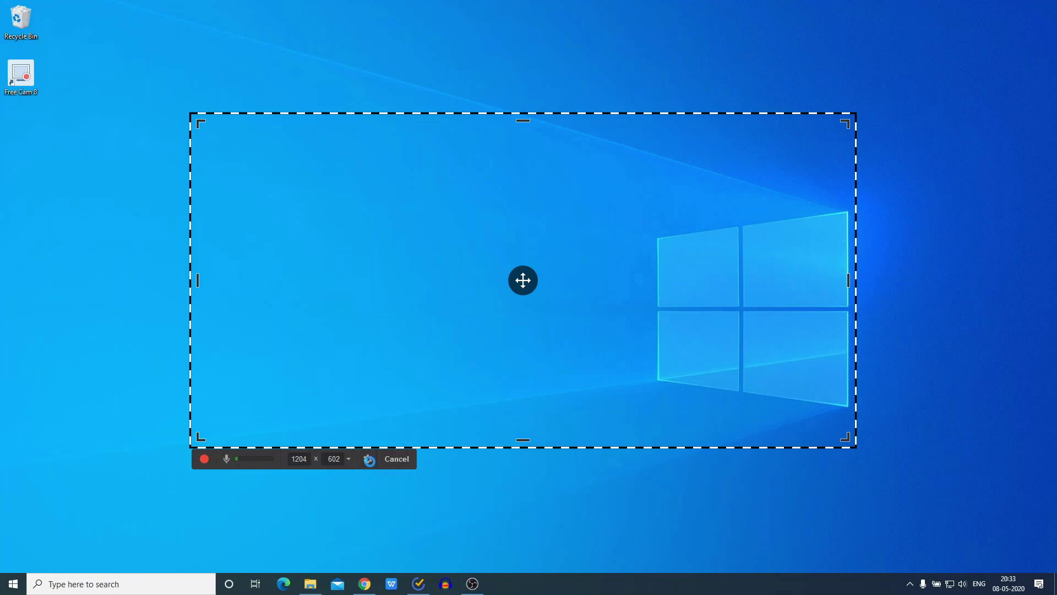
Step: Keep the Realtek microphone in recording settings, review the Advanced tab, and confirm with OK
click(370, 462)
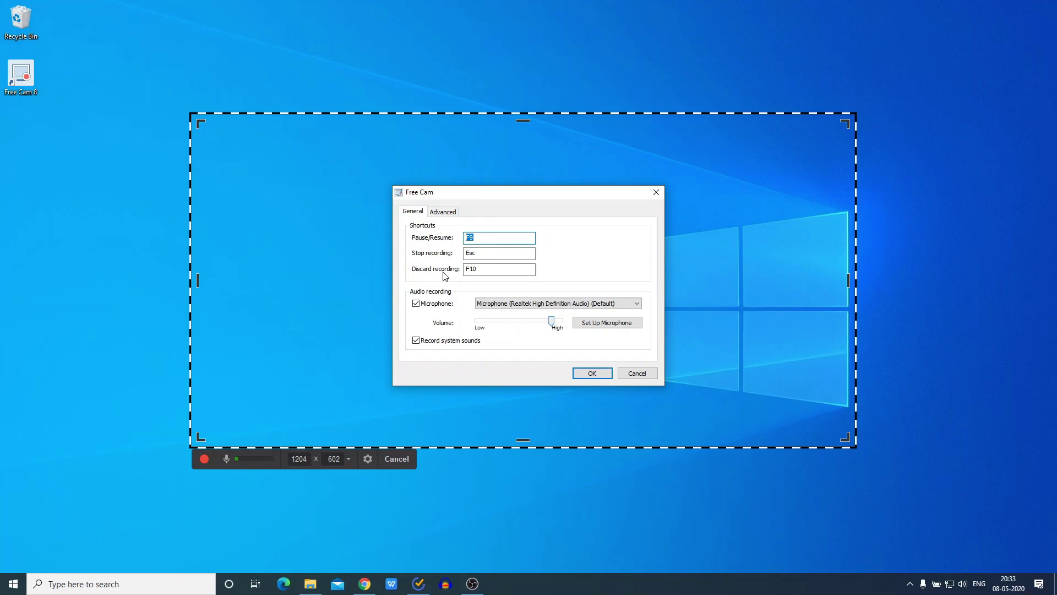
click(478, 306)
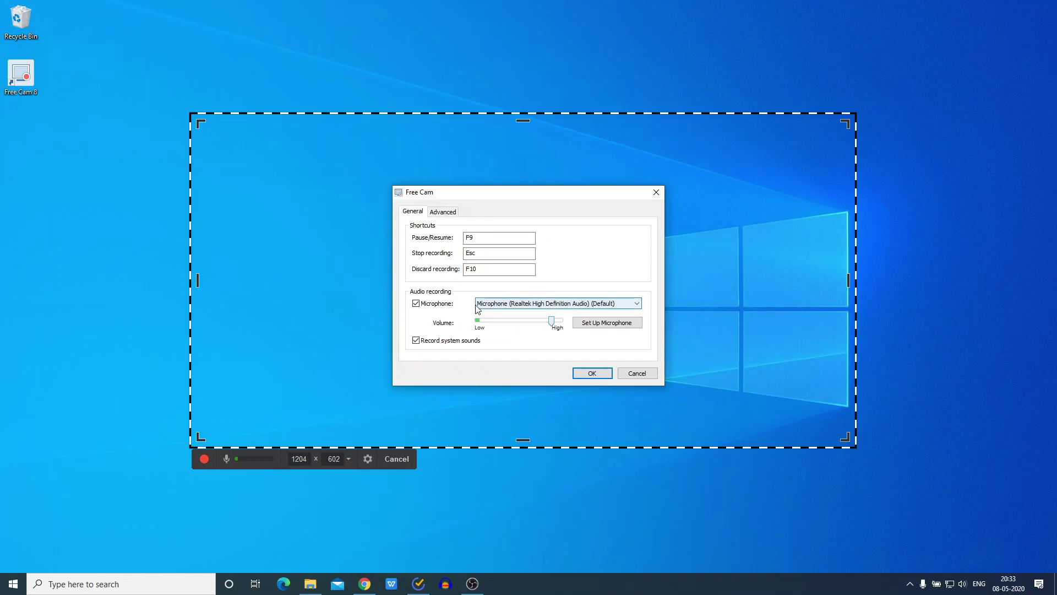
click(478, 307)
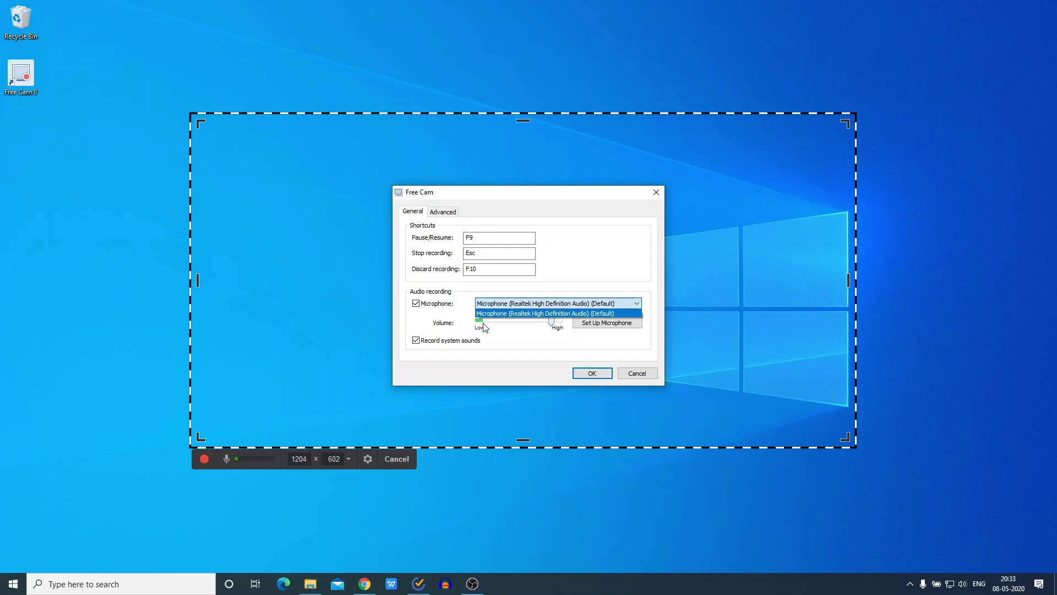
click(469, 318)
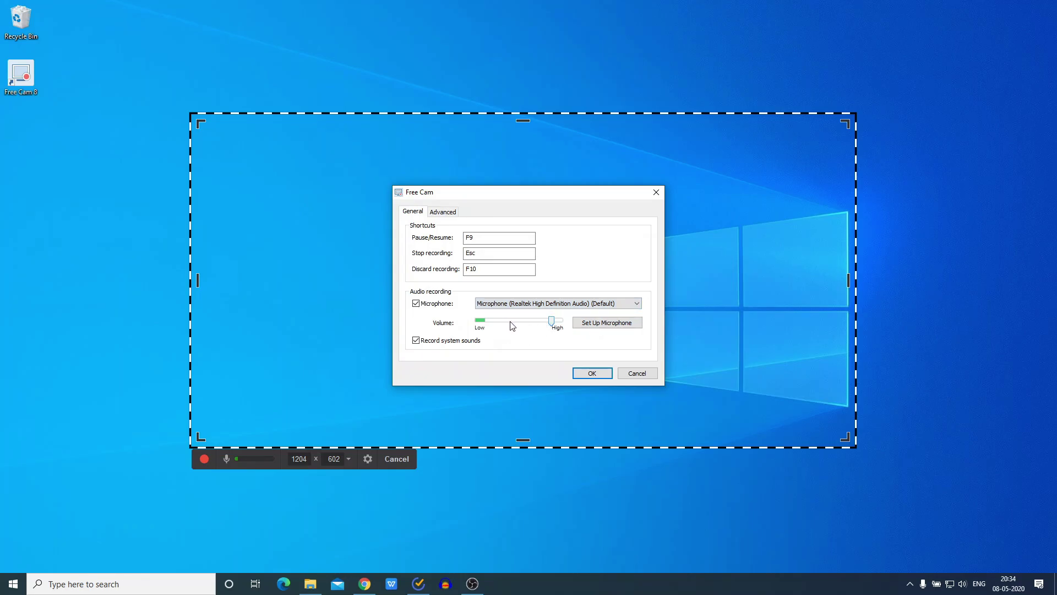
click(442, 212)
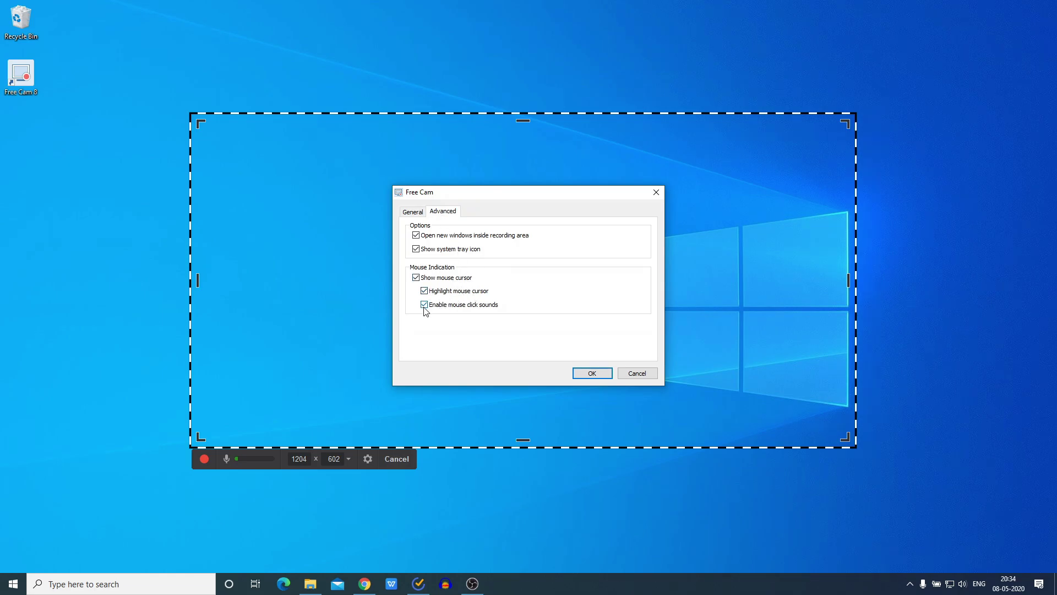
click(598, 375)
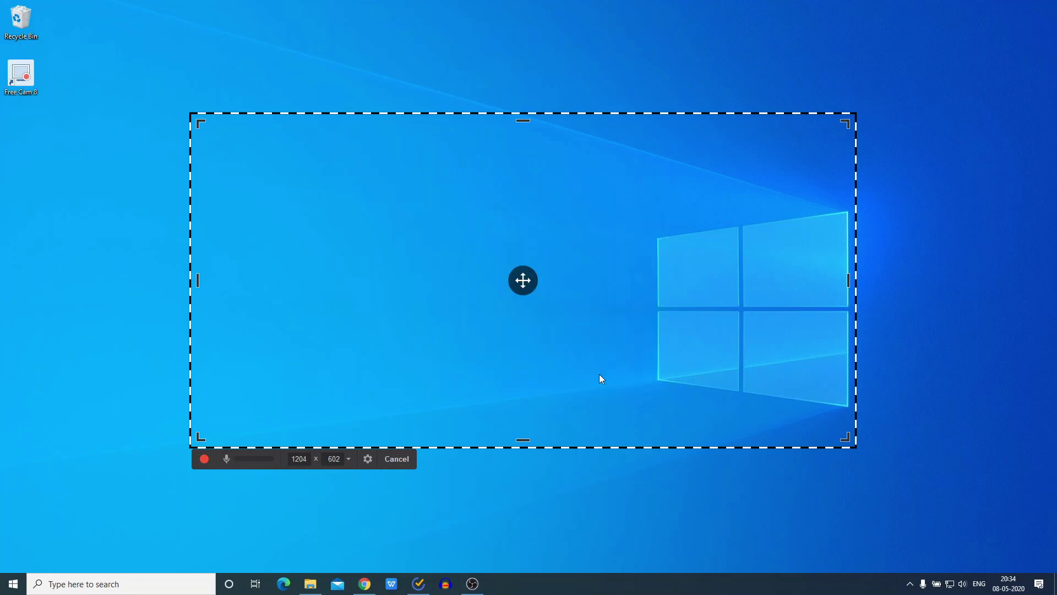
Step: Record about 20 seconds of the capture area, stopping with Esc to open the preview
click(201, 467)
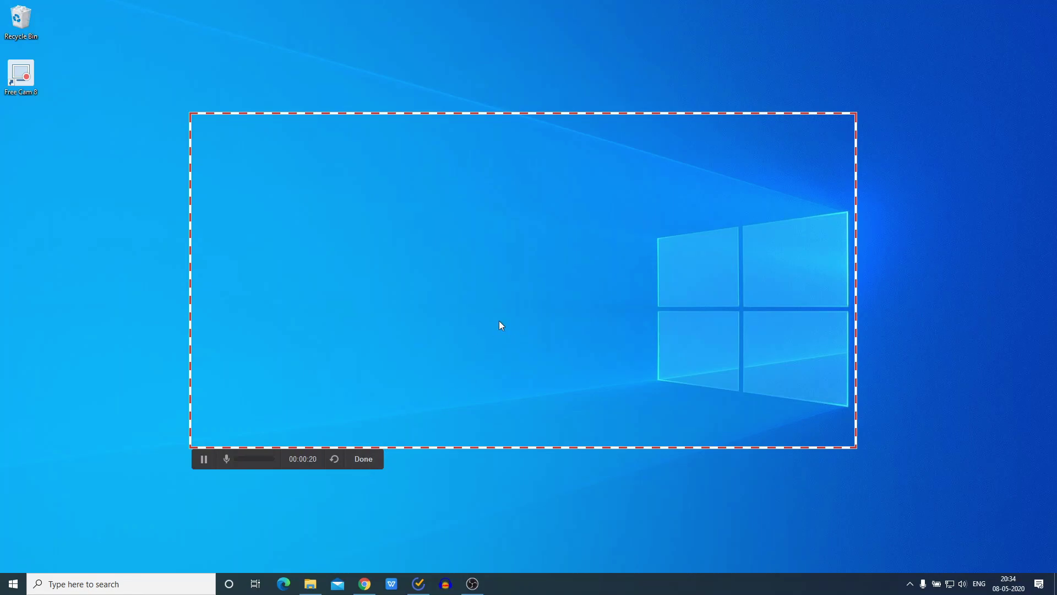
key(Escape)
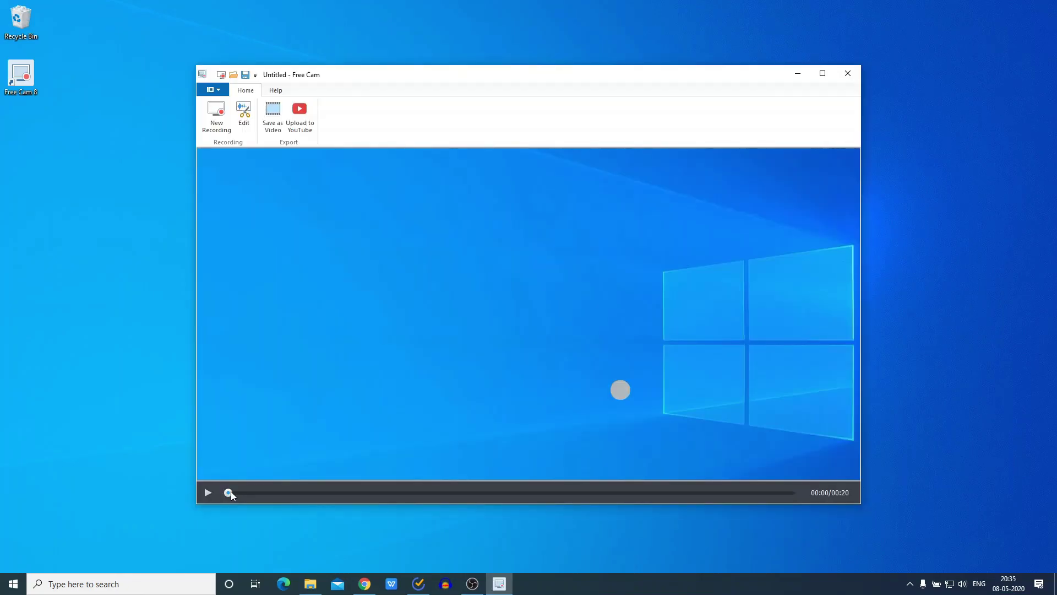
Step: Seek the preview to 00:02 and open the recording in the Video Editor
click(286, 496)
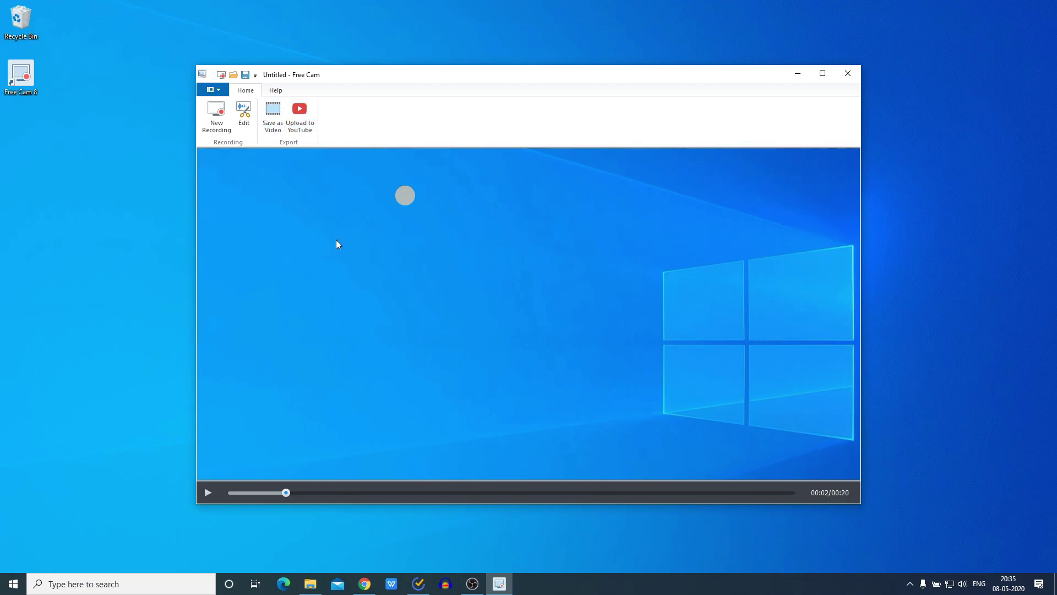
click(244, 113)
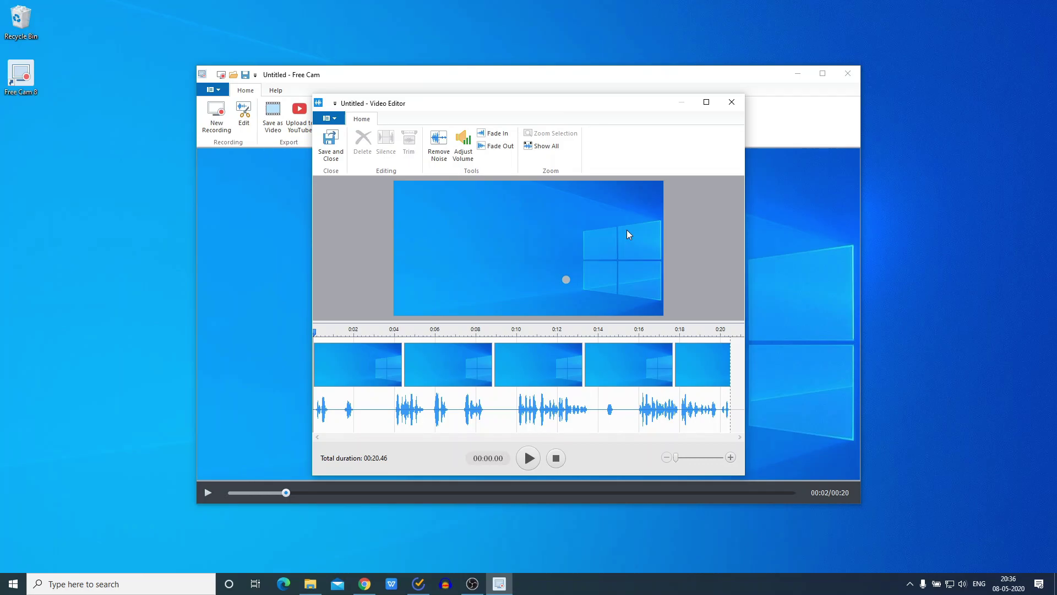
Step: Maximize the editor and delete the first 3.96 seconds of the clip
click(707, 104)
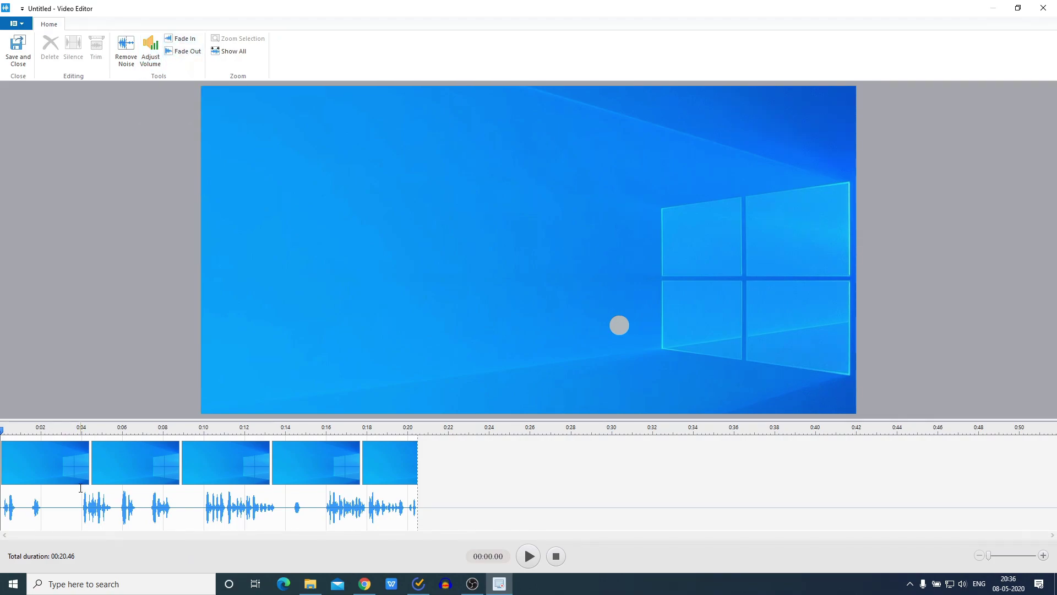
drag(80, 486, 3, 490)
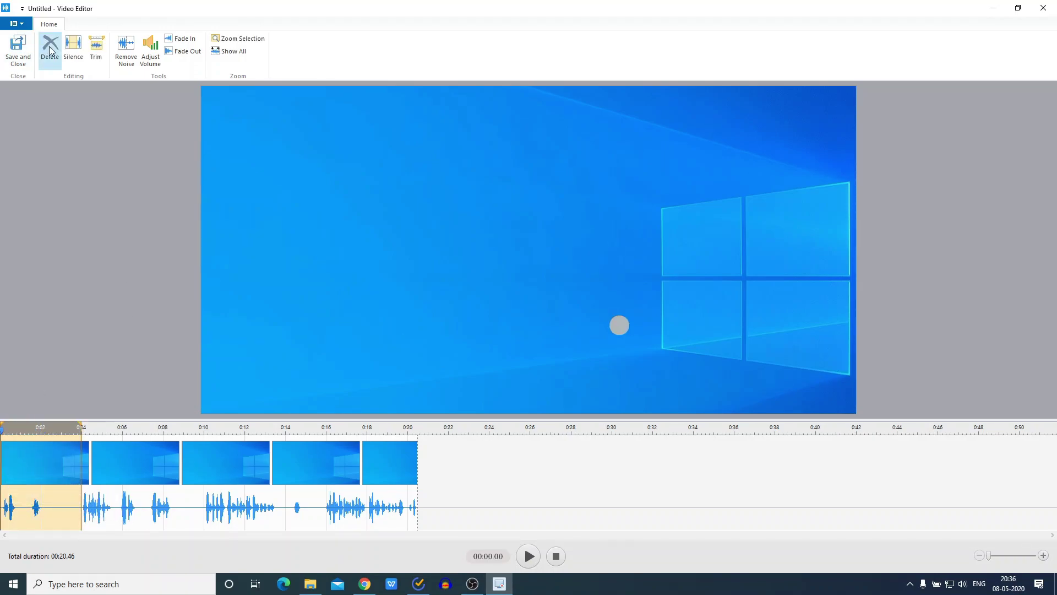
click(48, 47)
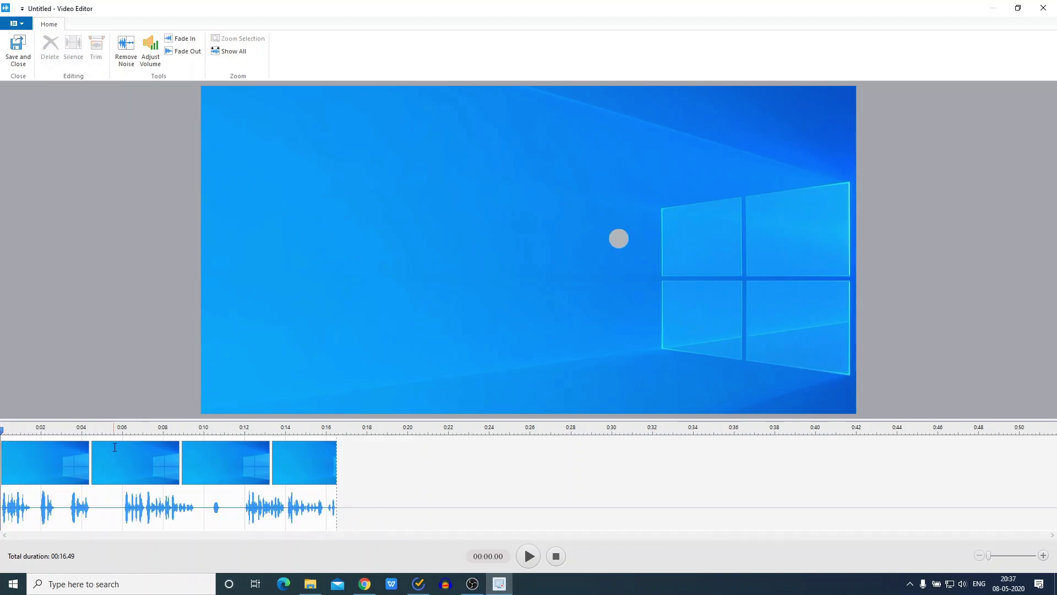
Step: Cut 0:04.4–0:06.15, then select 0:02.70–0:03.45 as a noise sample
drag(125, 449, 90, 450)
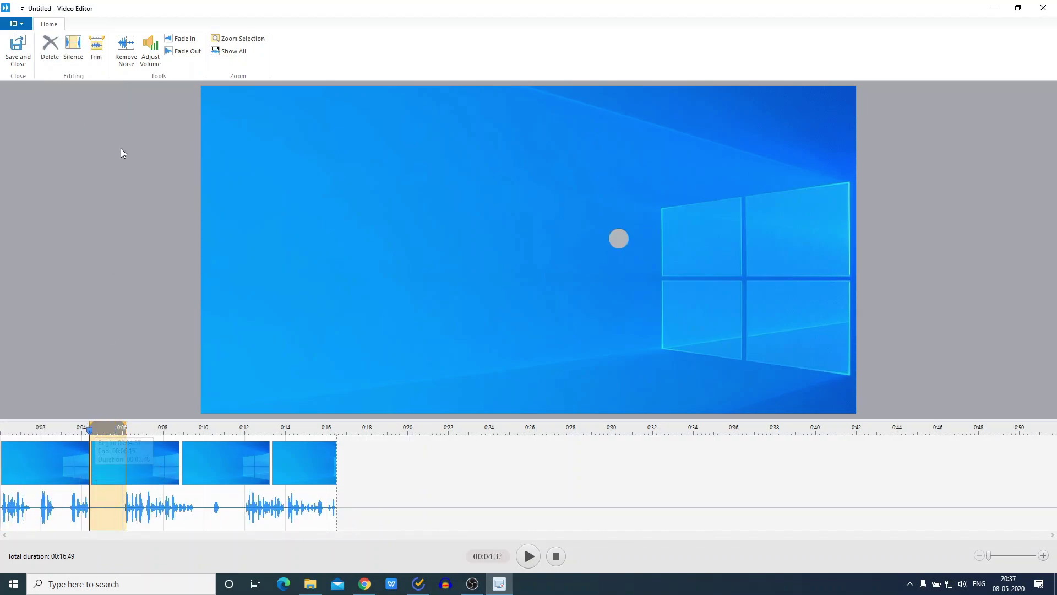
click(49, 46)
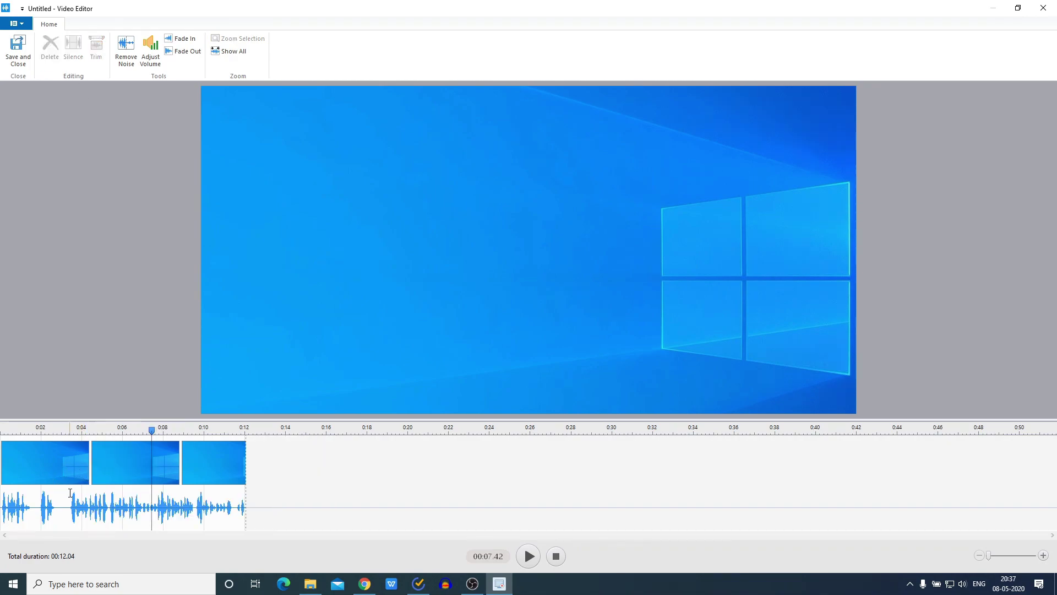
drag(71, 485, 55, 485)
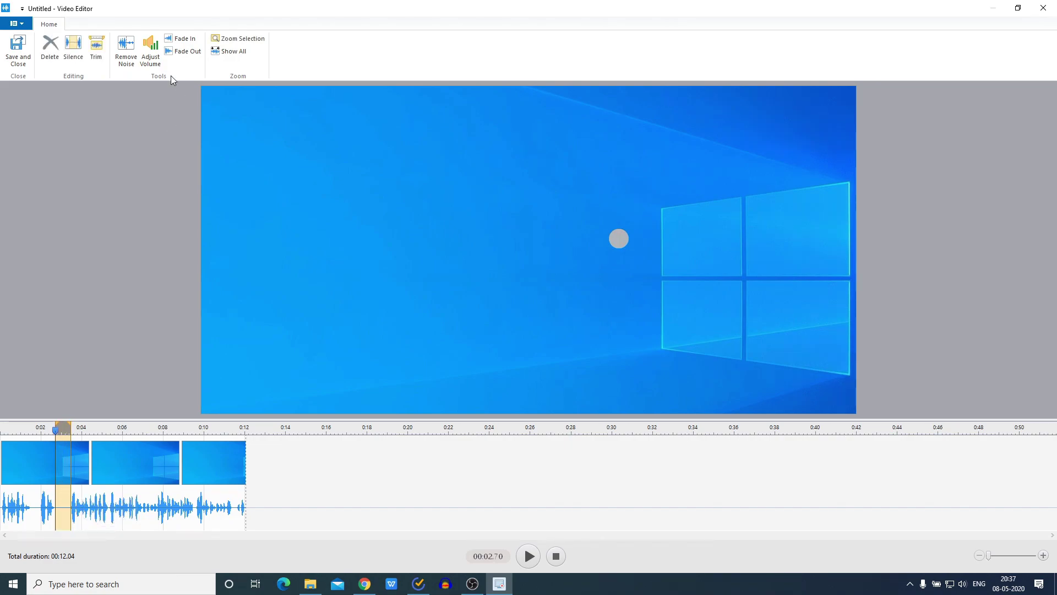
Step: Run Remove Noise across the whole clip using the marked sample
click(131, 50)
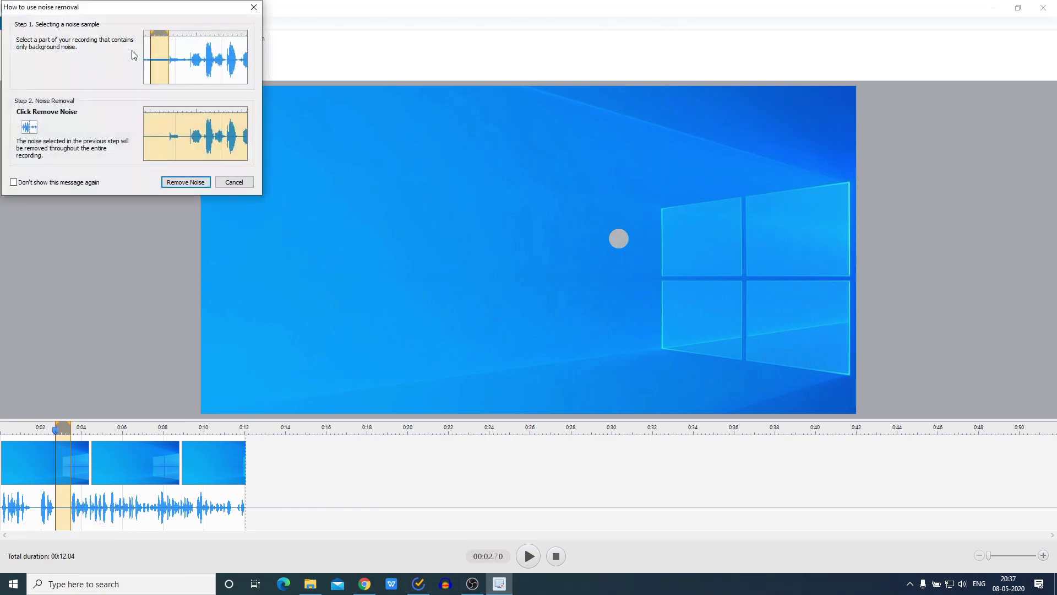
click(185, 182)
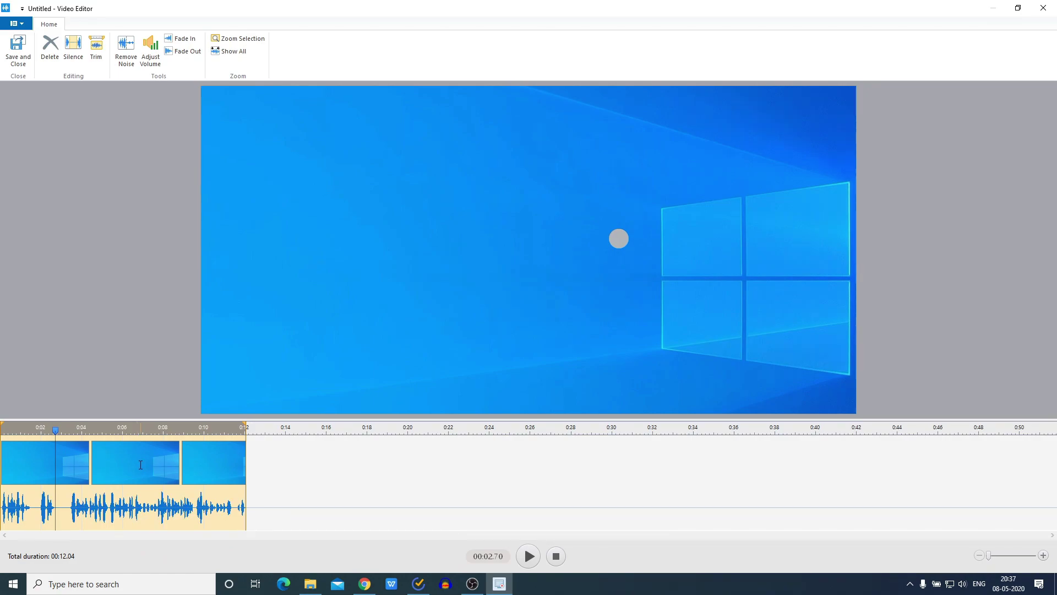
Step: Save and close the editor, then export the clip as WMV 'demo' on the Desktop
click(24, 54)
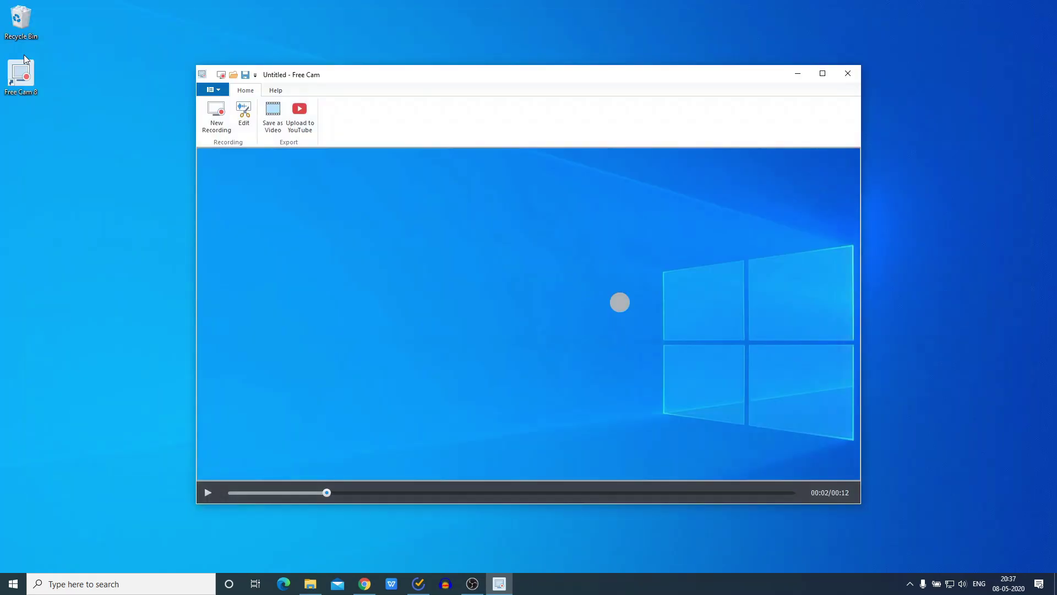
click(278, 132)
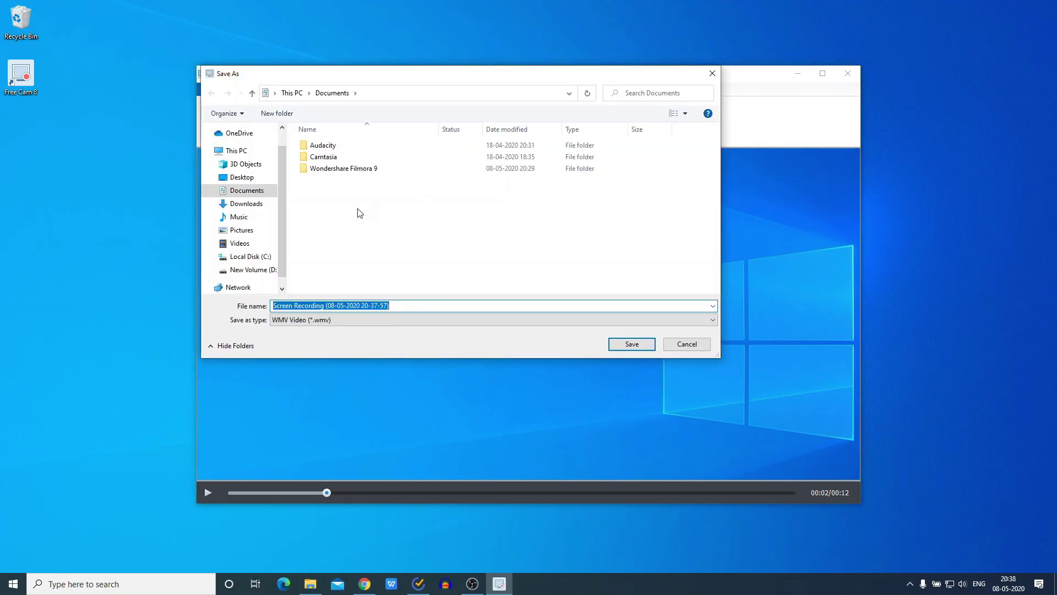
click(259, 177)
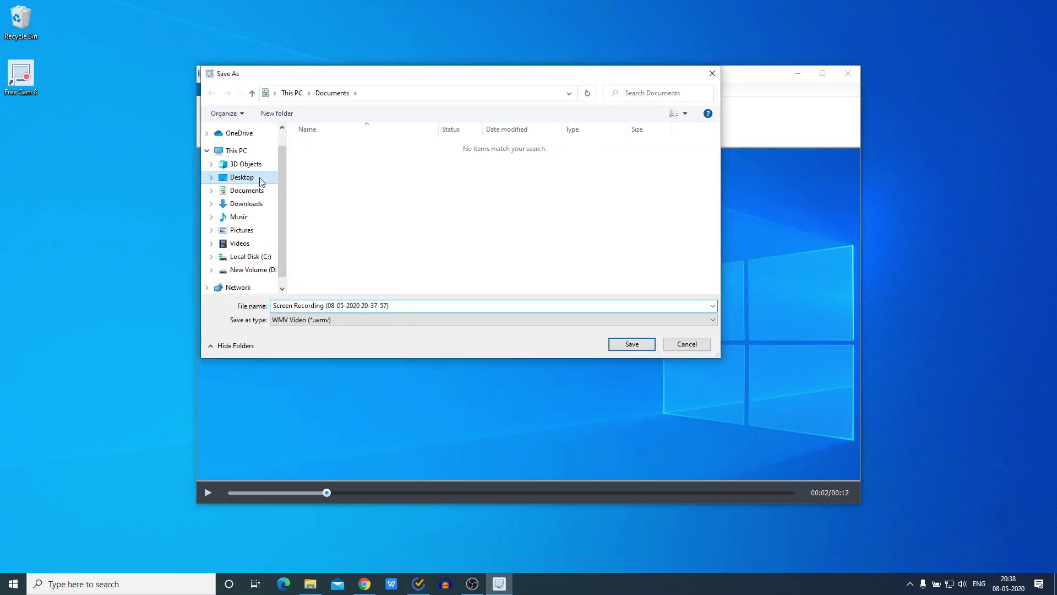
triple_click(422, 302)
key(BackSpace)
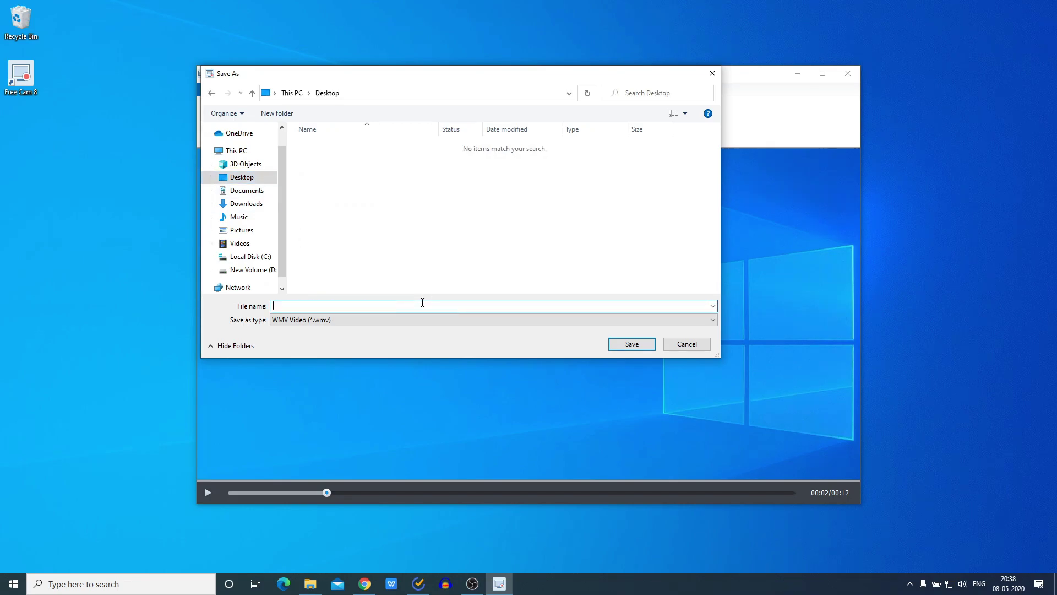
text(demo)
click(642, 348)
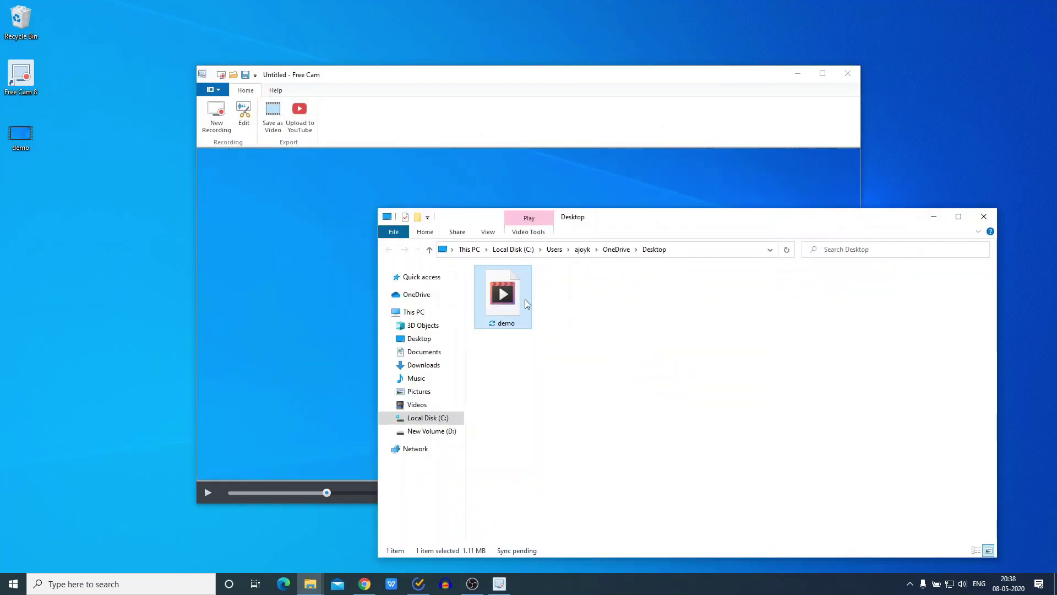